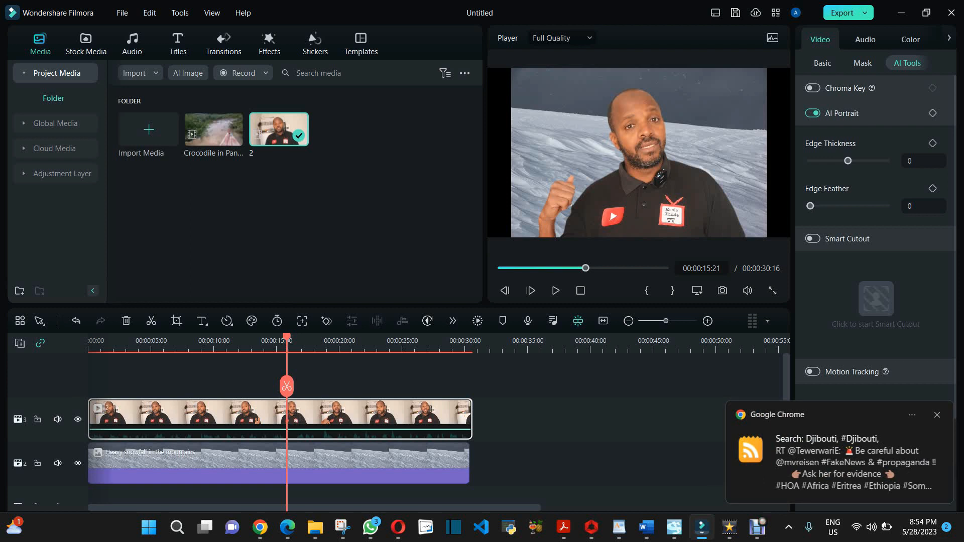
Step: Move the playhead to 00:00:03:20 and search the titles for "youtube subscribe and like"
left_click_drag(287, 386, 136, 386)
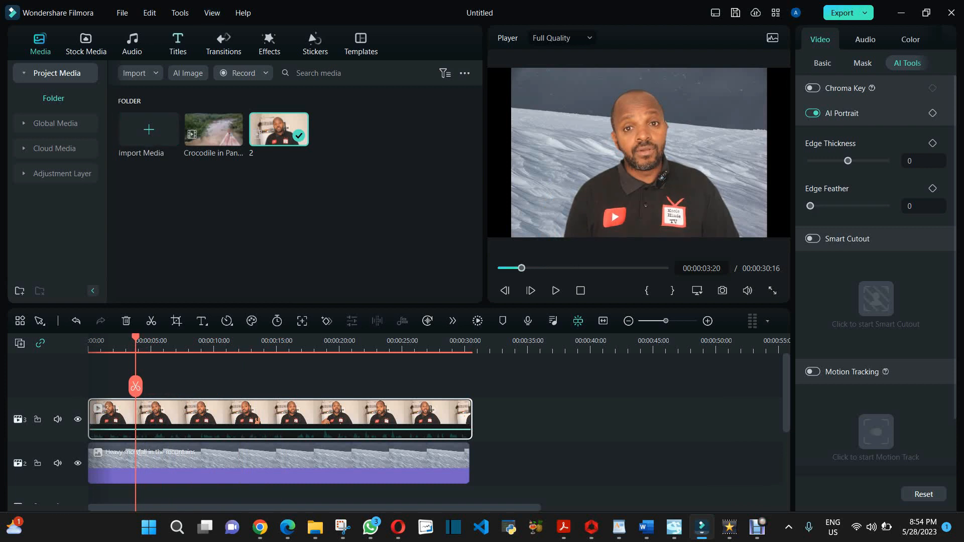
left_click(177, 44)
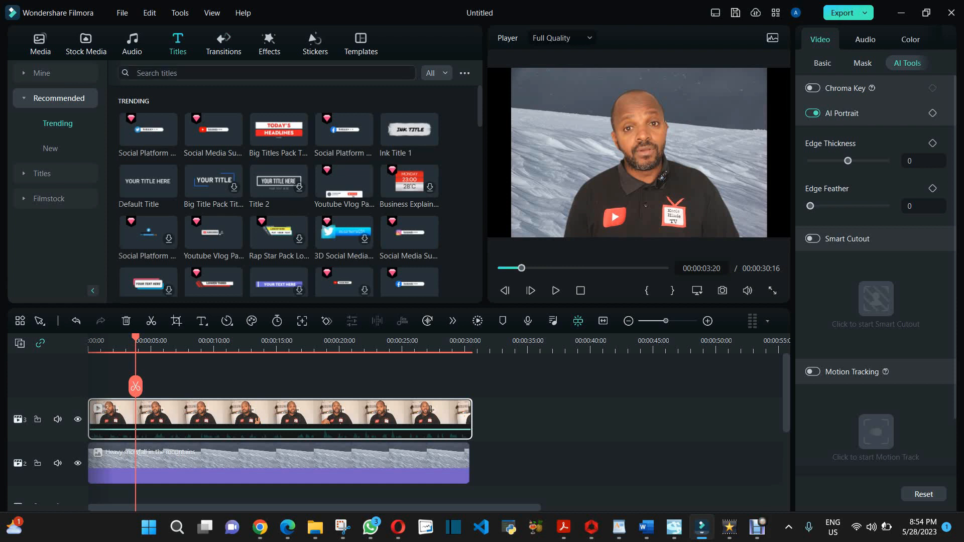
left_click(135, 73)
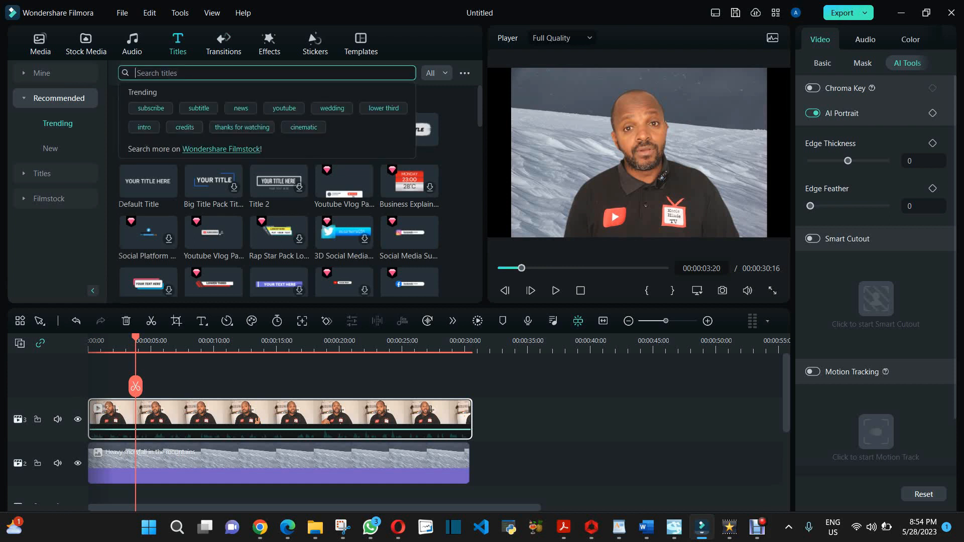
type("y")
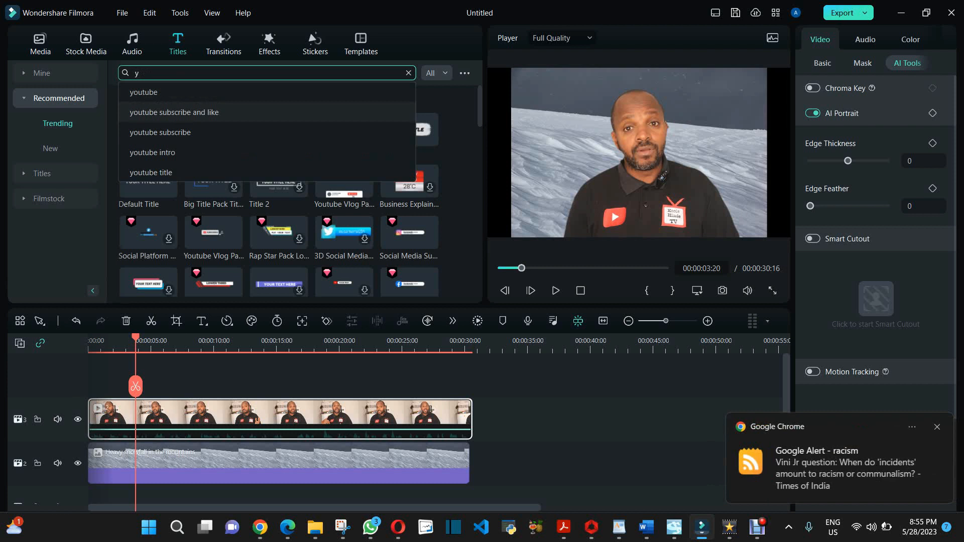
left_click(174, 112)
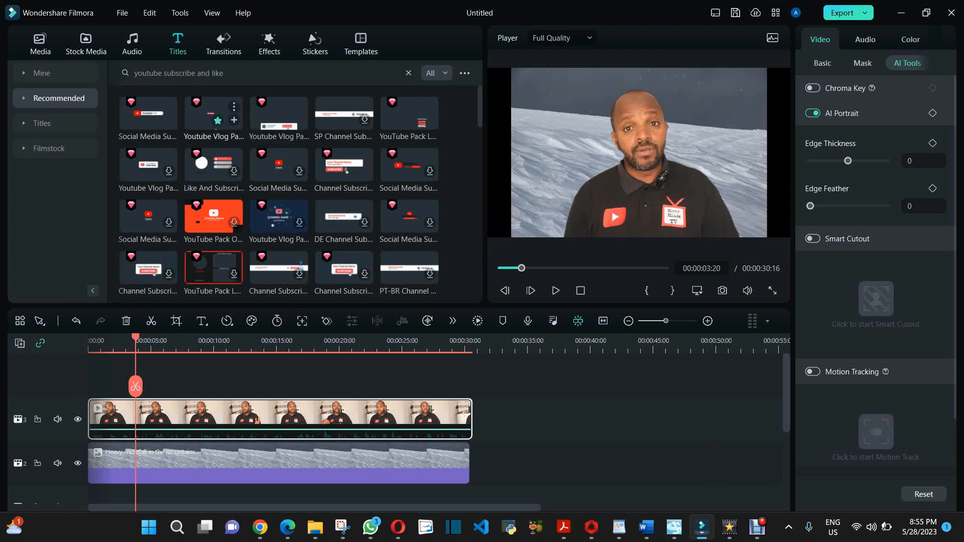
Step: Preview the Youtube Vlog titles and add the white channel-name subscribe banner above the portrait clip, overlapping the playhead
left_click(211, 113)
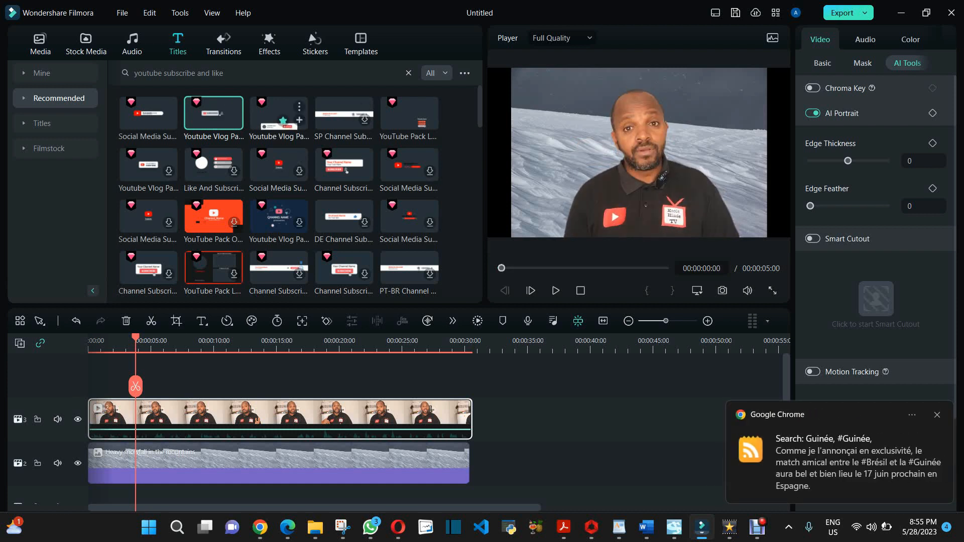
left_click(279, 113)
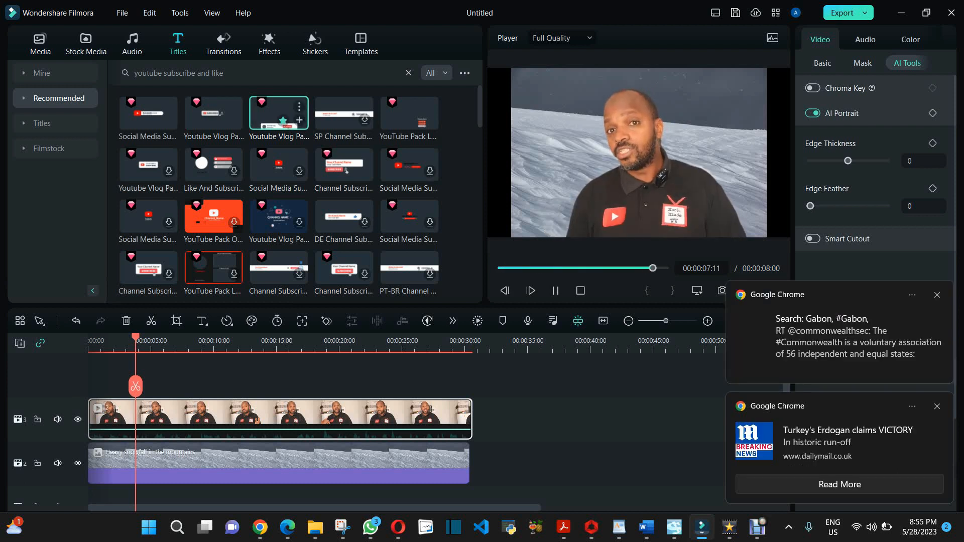
left_click_drag(279, 113, 162, 376)
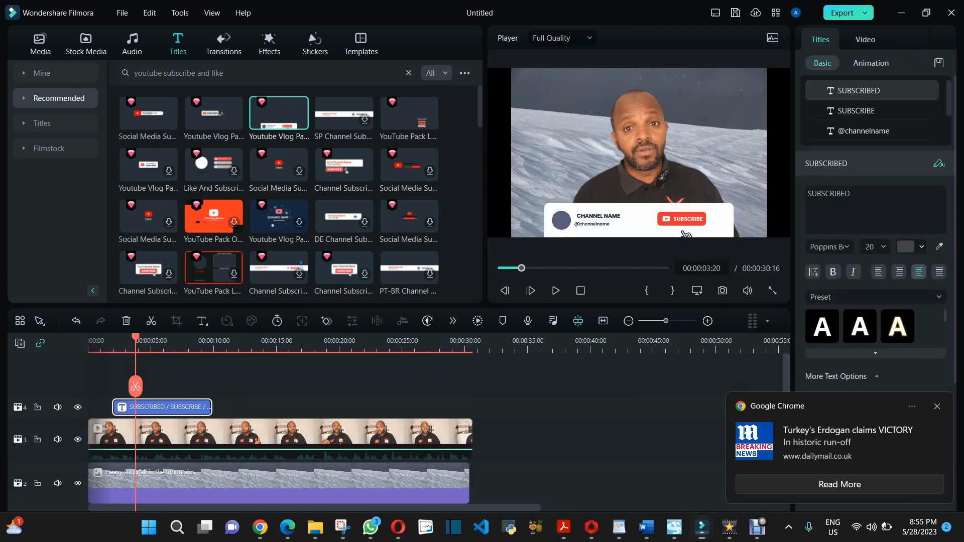
left_click(599, 215)
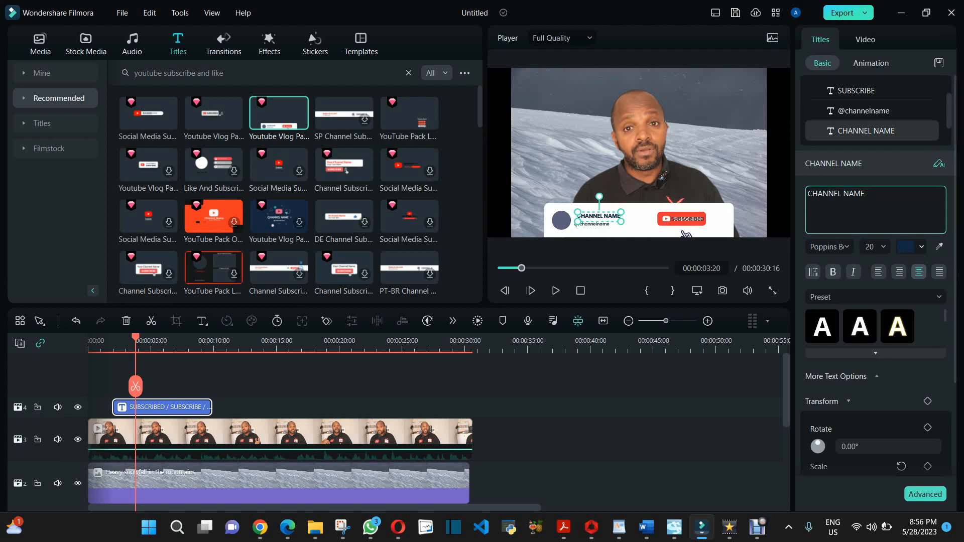
key("ctrl+a")
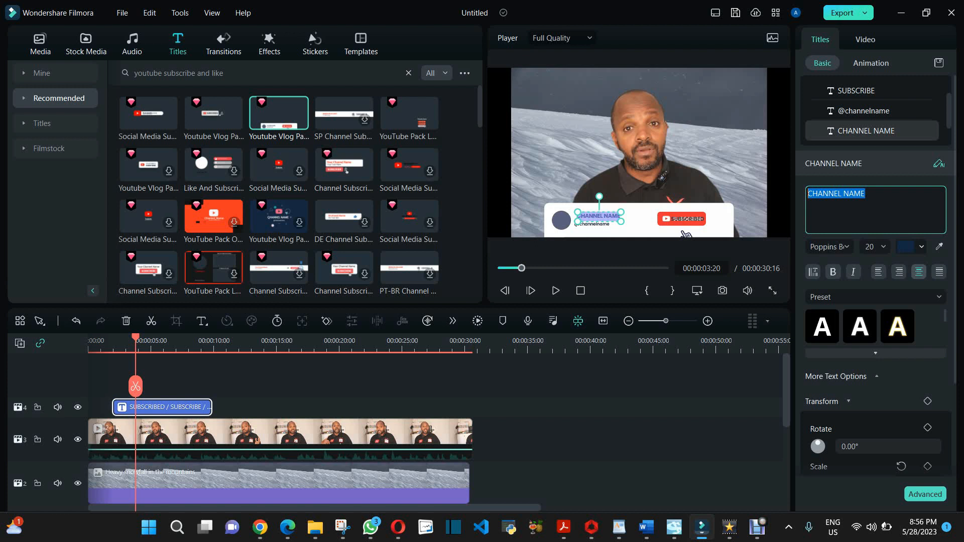
left_click(864, 111)
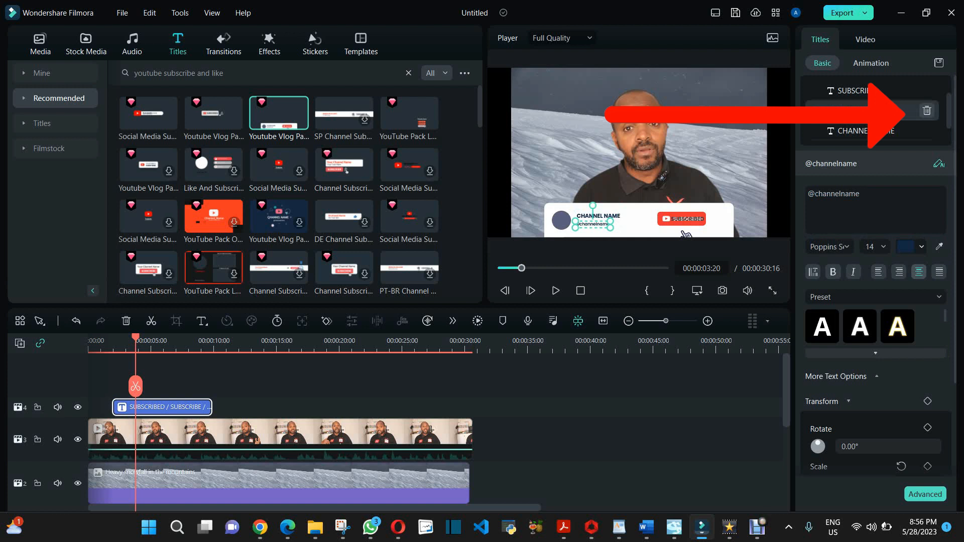
left_click(866, 131)
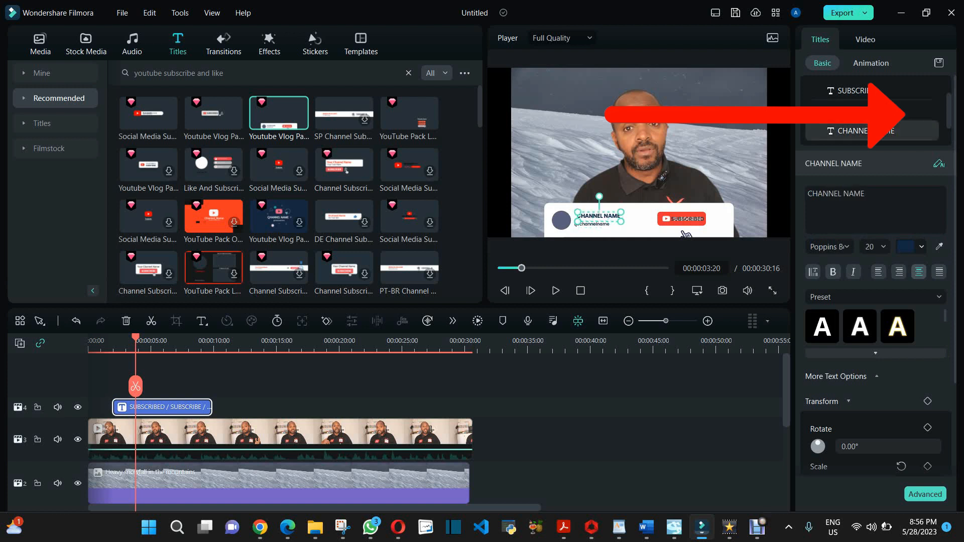
left_click_drag(867, 194, 808, 195)
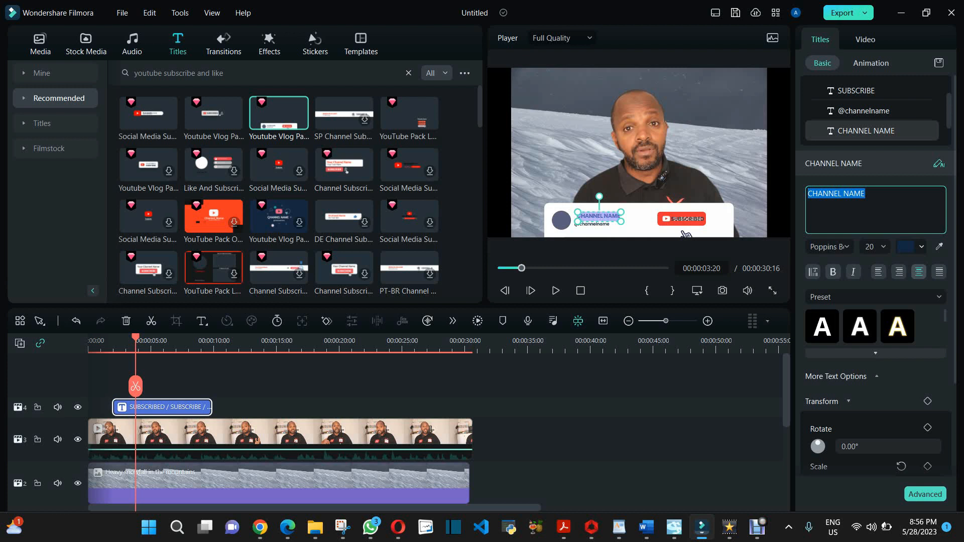
type("a")
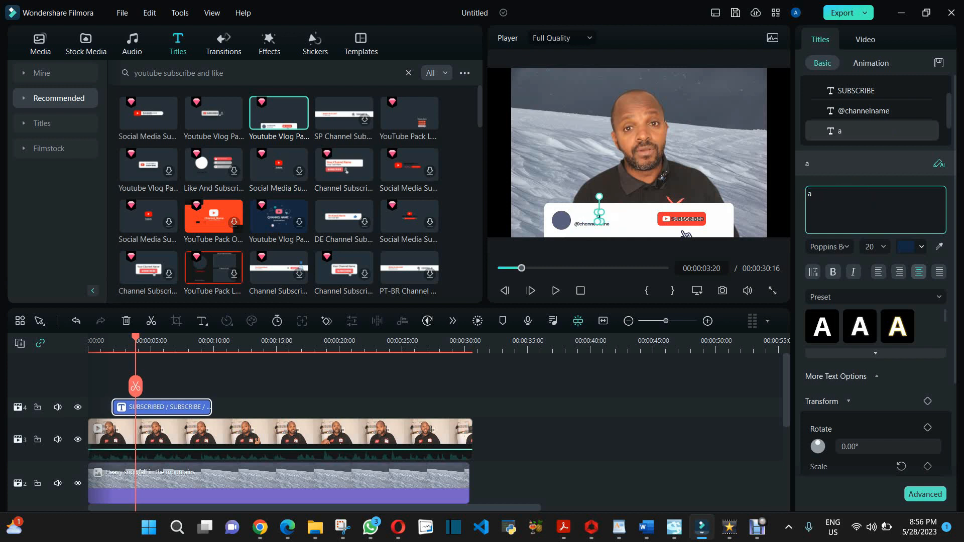
key("BackSpace")
type("@Abso")
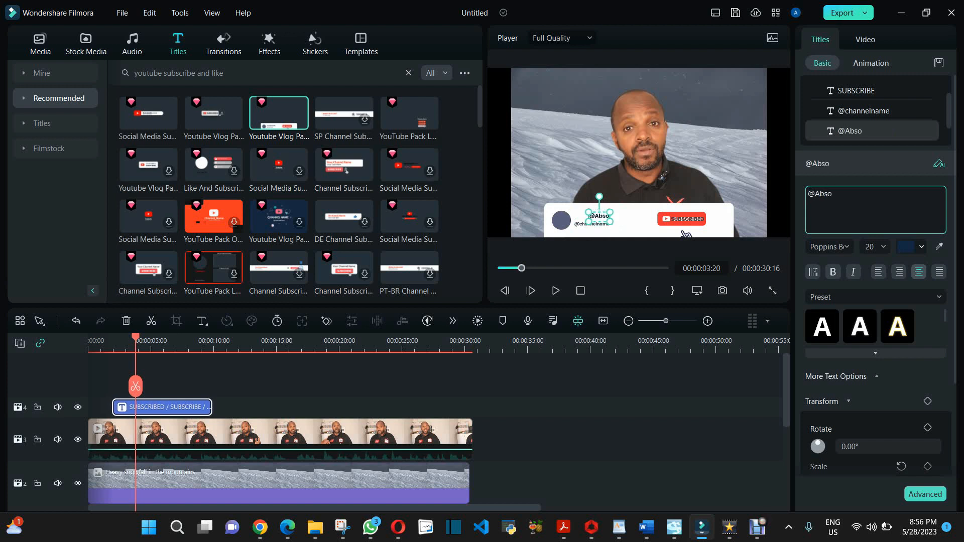
type("lutebeg")
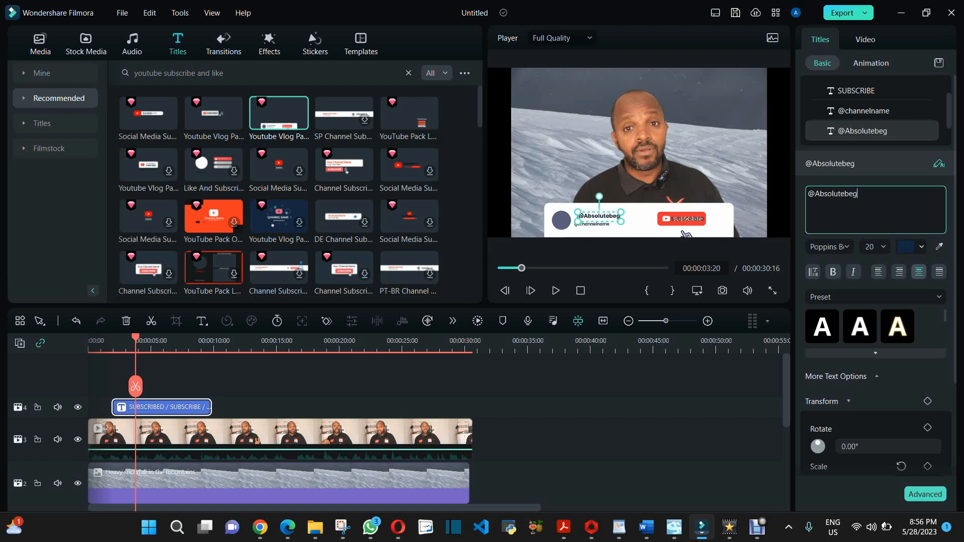
type("inners")
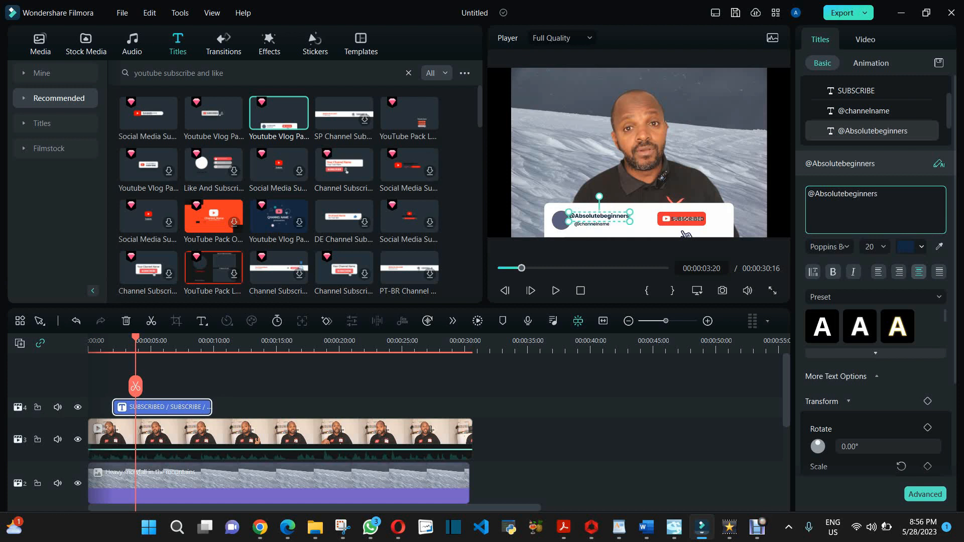
left_click_drag(599, 216, 605, 214)
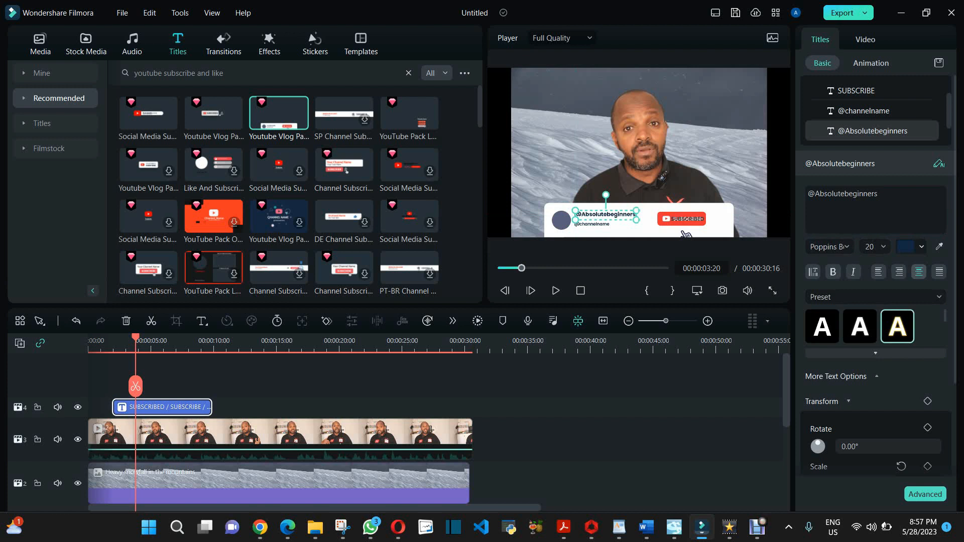
scroll(898, 329, "down", 1)
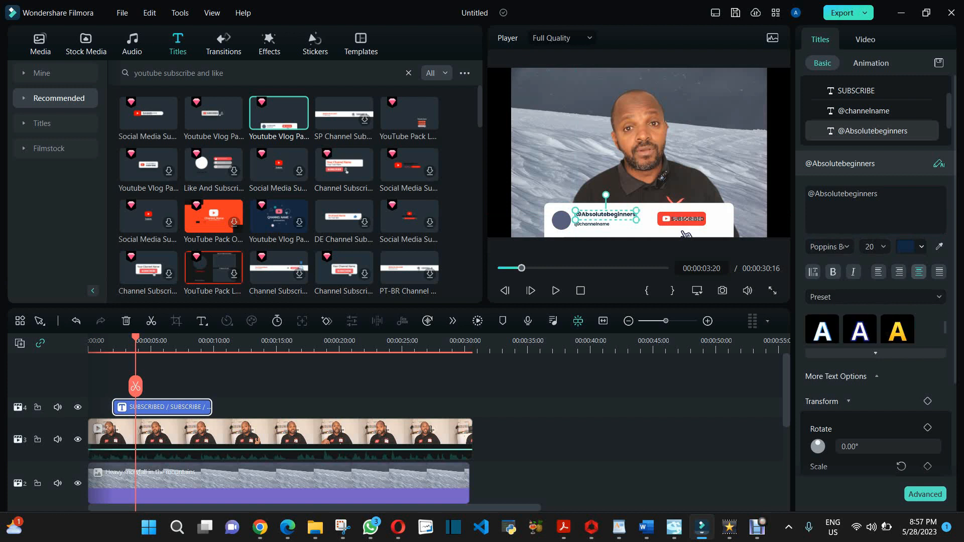
left_click(898, 329)
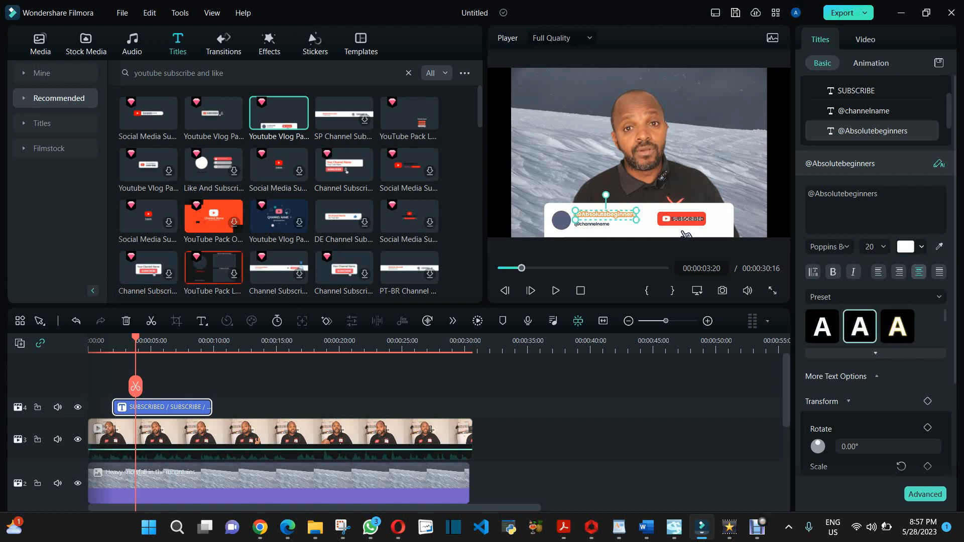
left_click(874, 247)
type("14")
key("Down")
key("Down")
key("Down")
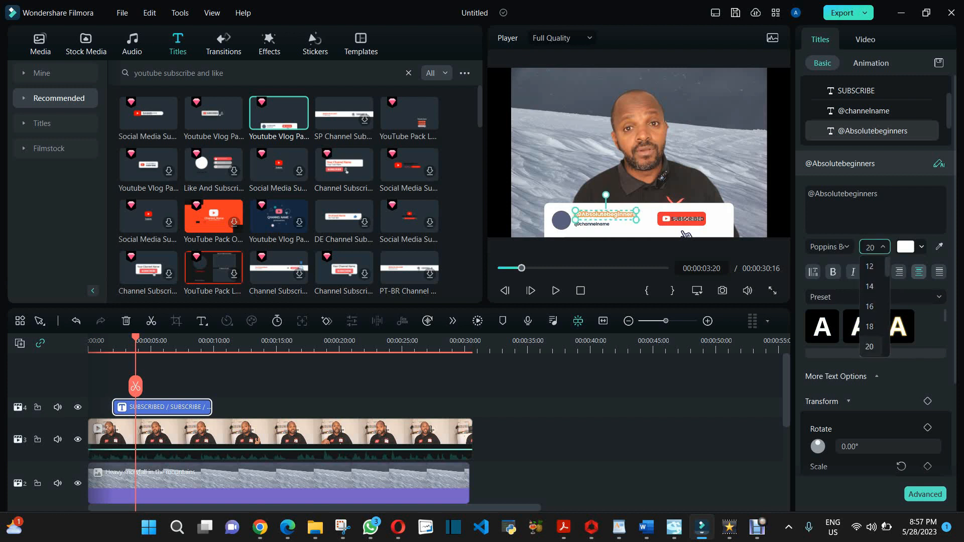
key("Return")
type("18")
key("Down")
key("Down")
key("Down")
key("Down")
key("Down")
key("Down")
key("Down")
key("Down")
key("Down")
key("Down")
key("Up")
key("Up")
key("Up")
key("Up")
key("Up")
key("Up")
key("Up")
key("Up")
key("Up")
key("Up")
key("Up")
key("Up")
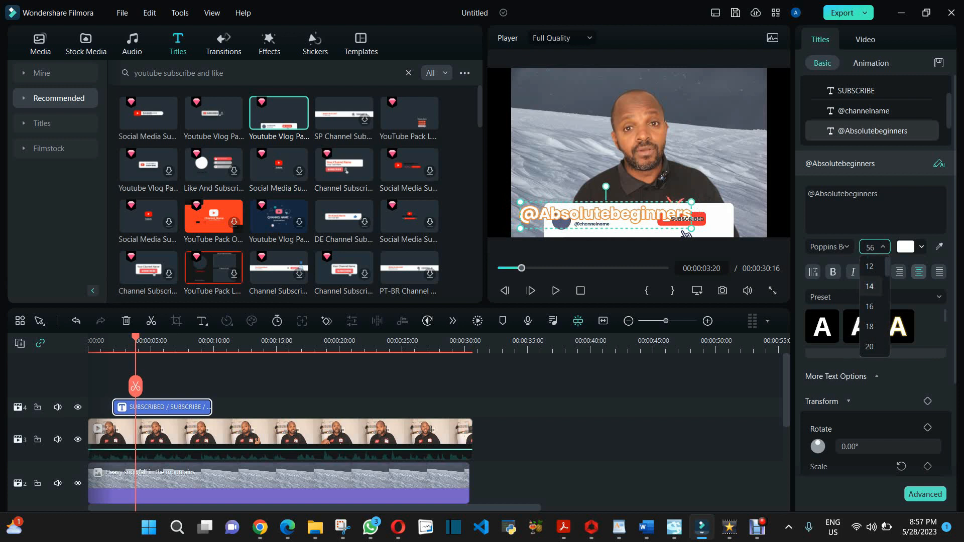
key("Down")
key("Down")
key("Down")
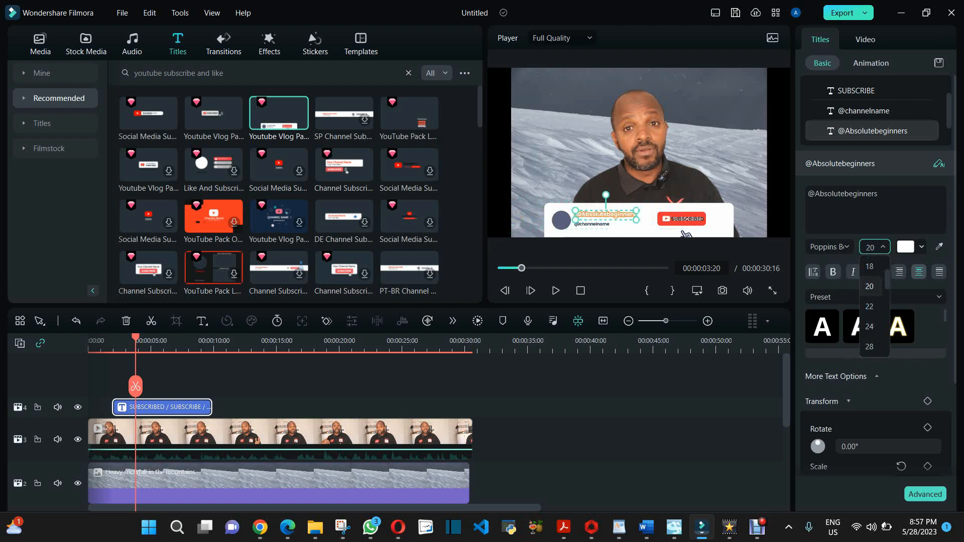
key("Down")
key("Up")
key("Return")
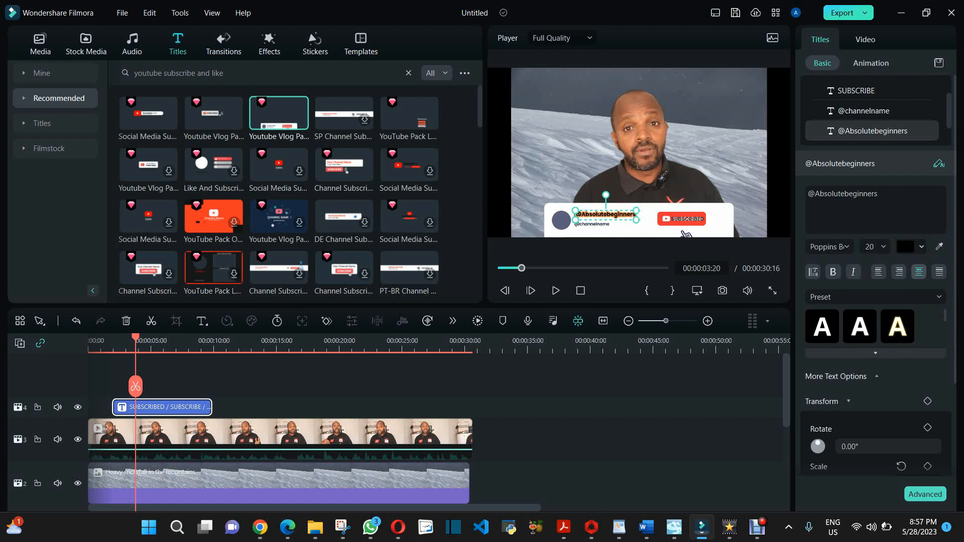
key("Tab")
key("space")
key("Down")
key("Down")
key("Down")
key("Right")
key("Left")
key("Down")
key("Down")
key("Left")
key("Return")
key("Down")
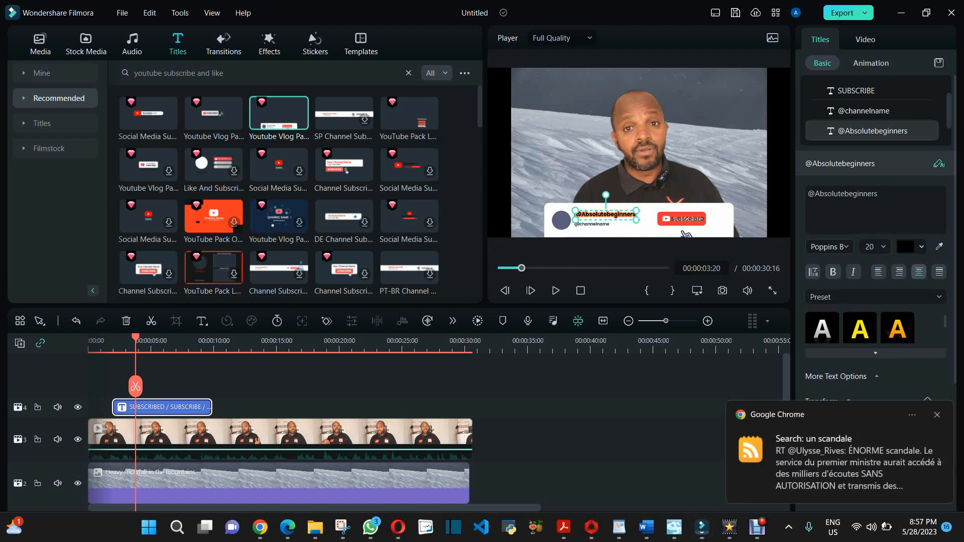
left_click(593, 224)
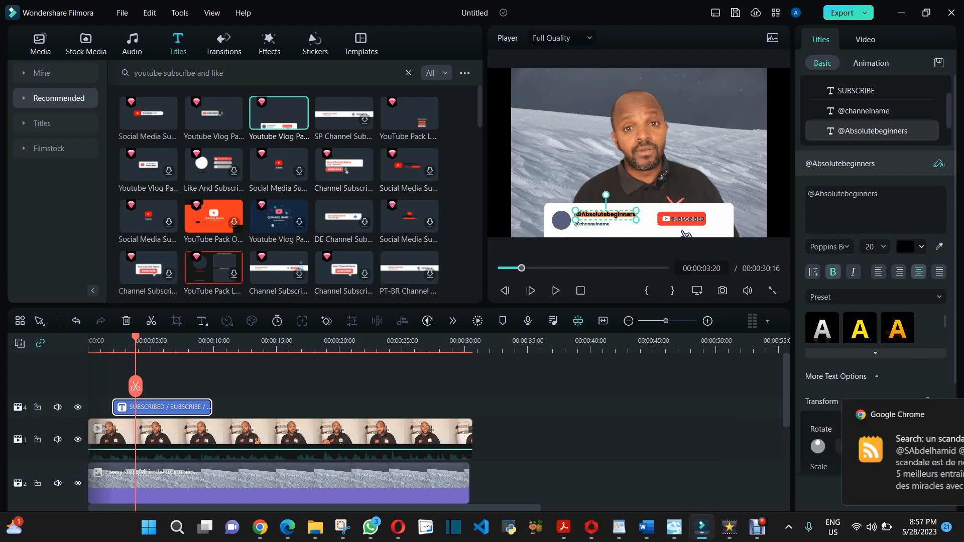
Step: Nudge the banner's background video layer slightly up and to the left in the preview
left_click(684, 231)
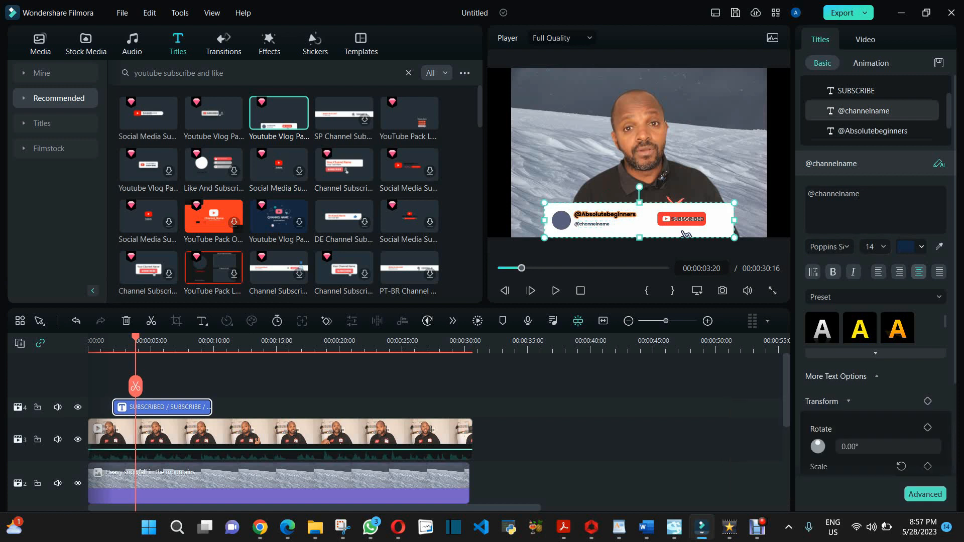
Step: Delete Video Layer 1 from the title and undo the deletion
left_click(585, 224)
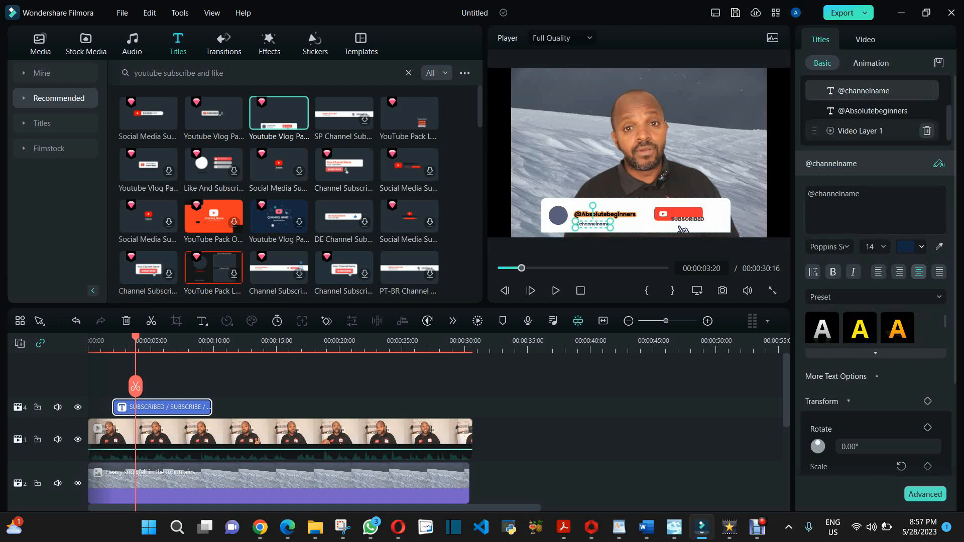
left_click(927, 130)
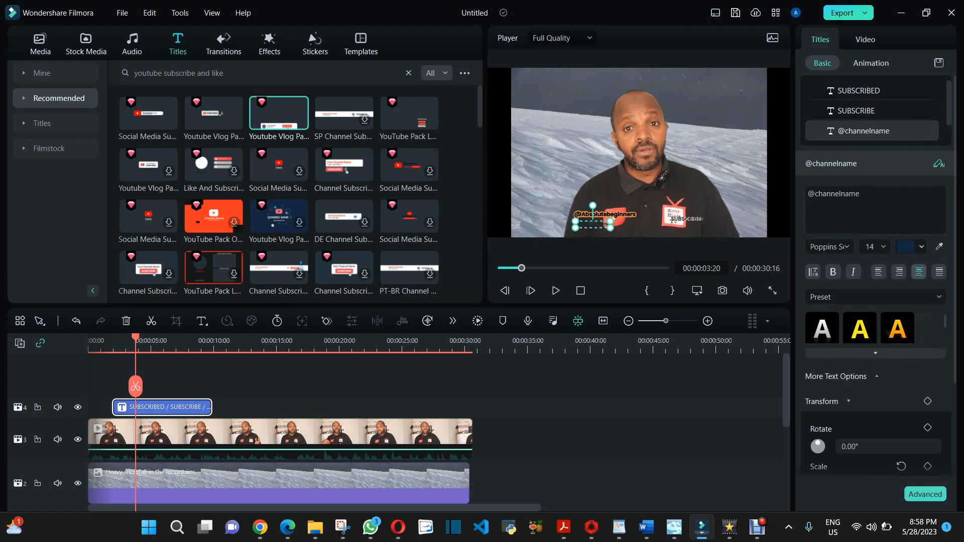
key("ctrl+z")
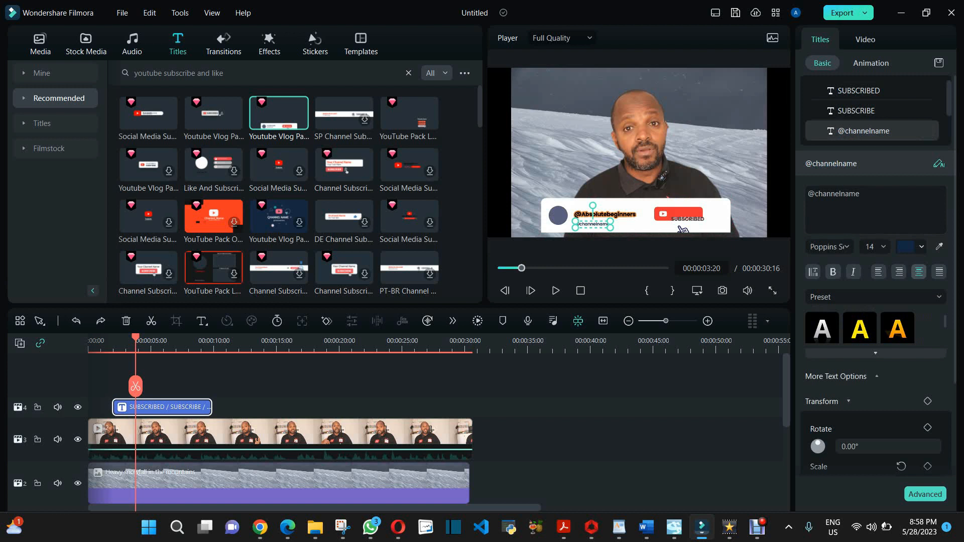
left_click(683, 230)
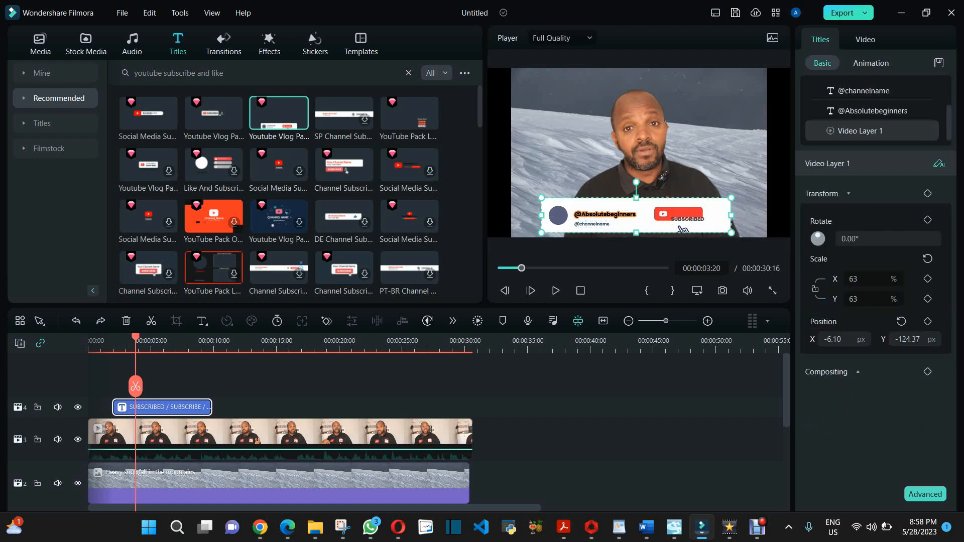
left_click(593, 224)
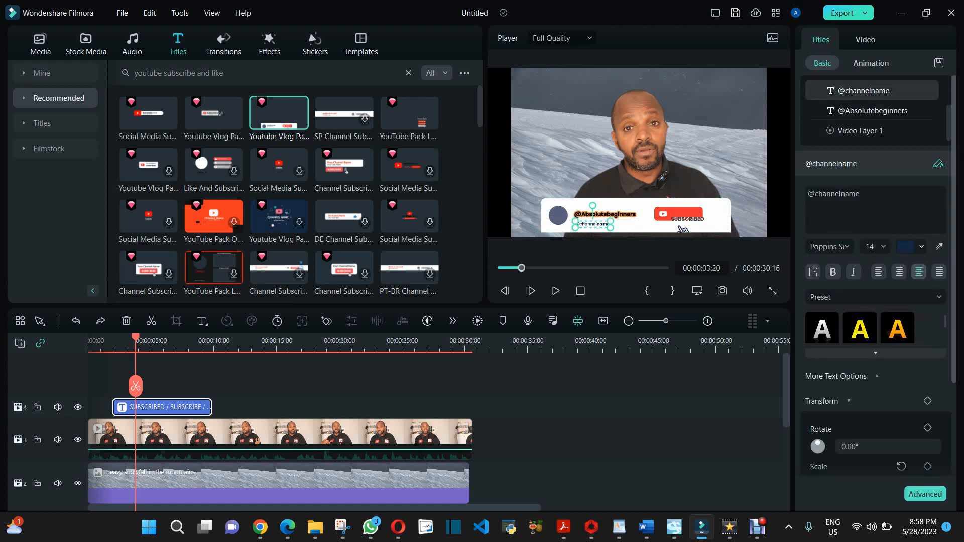
left_click(683, 230)
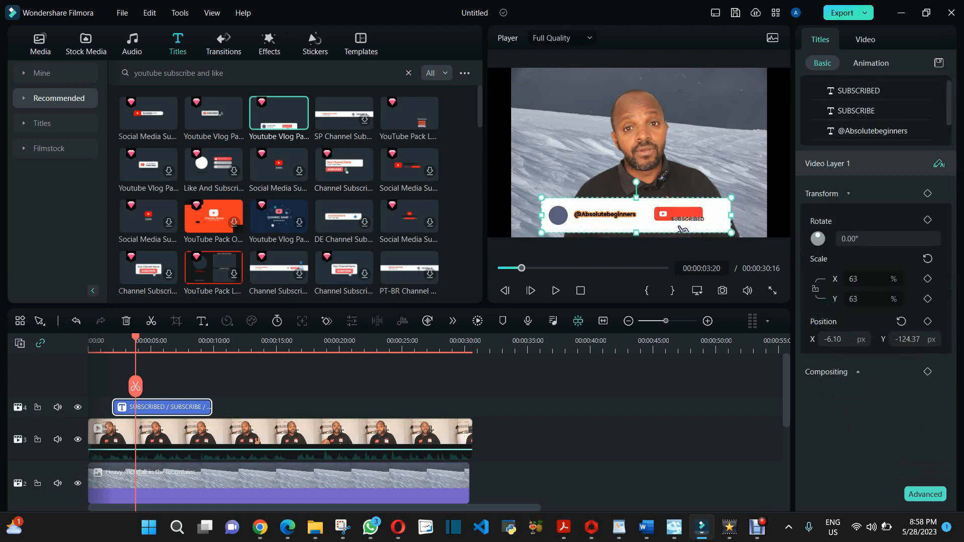
Step: Play the video to about 00:00:07:19 and move the SUBSCRIBED text up onto the banner's grey button
left_click(581, 291)
left_click(556, 290)
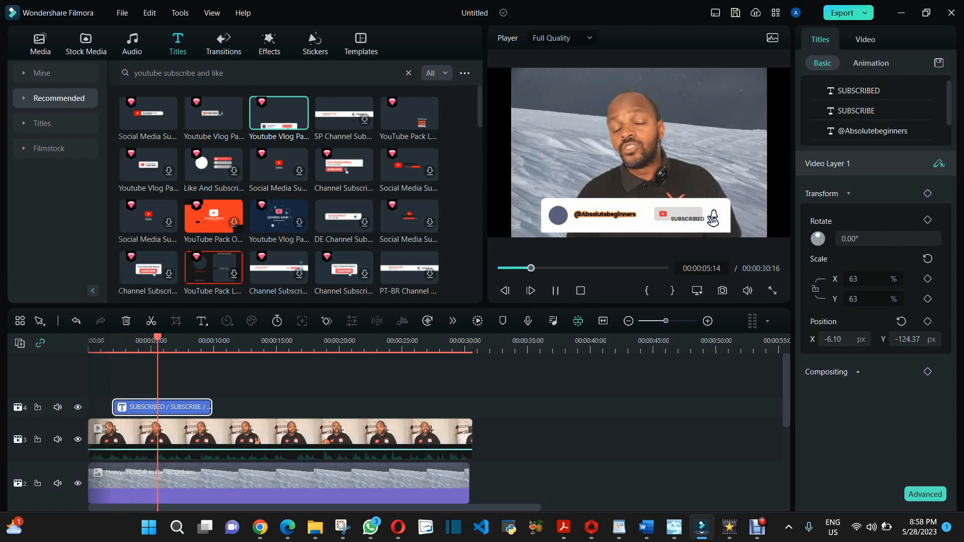
key("space")
left_click(687, 218)
left_click_drag(688, 218, 686, 214)
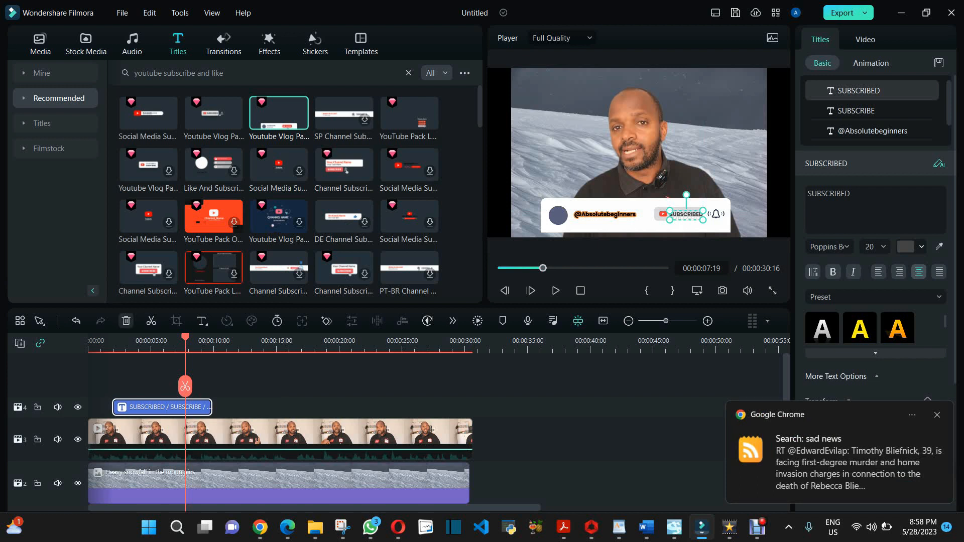
Step: Replace the current subscribe banner on track 4 with the Youtube Vlog title showing a grey SUBSCRIBED button, starting at 00:00:01:22
left_click(126, 321)
left_click(111, 342)
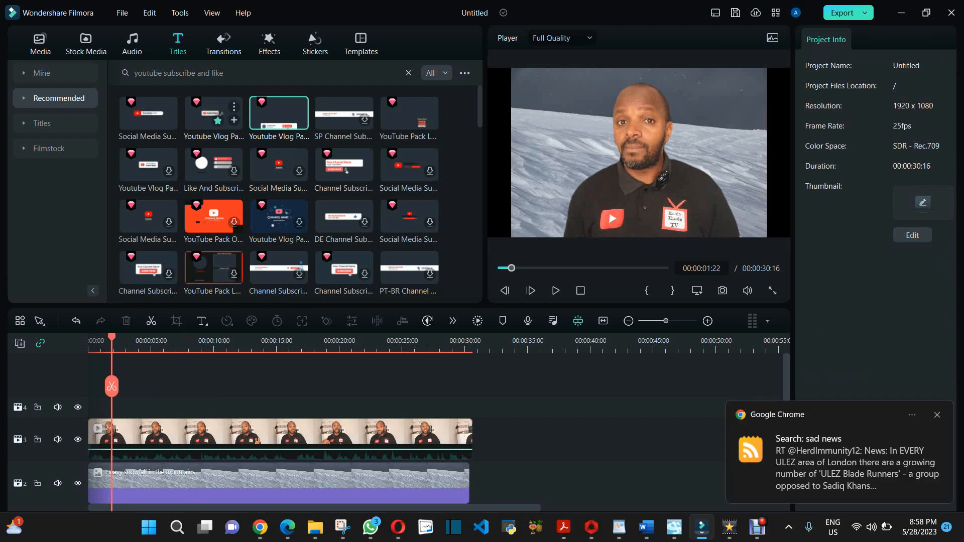
left_click_drag(213, 113, 143, 407)
Step: At 00:00:03:21, move the title's Video Layer 1 straight down in the preview to a Y position of about -191.71 px
left_click_drag(111, 337, 136, 337)
left_click(666, 160)
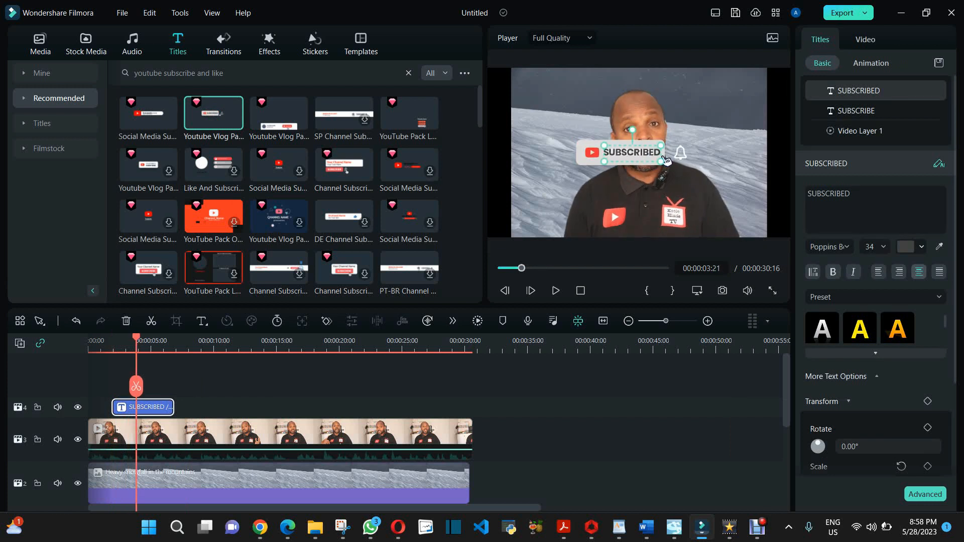
left_click(665, 160)
left_click_drag(666, 159, 668, 221)
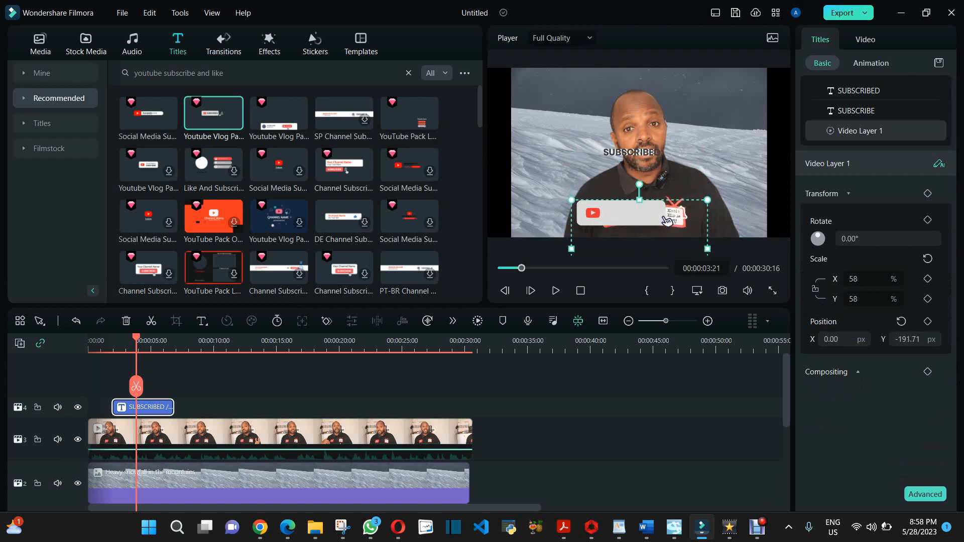
Step: Move the SUBSCRIBED and SUBSCRIBE texts down onto the grey button in the preview
left_click(630, 151)
left_click_drag(630, 151, 634, 214)
left_click(630, 153)
left_click_drag(630, 152, 668, 220)
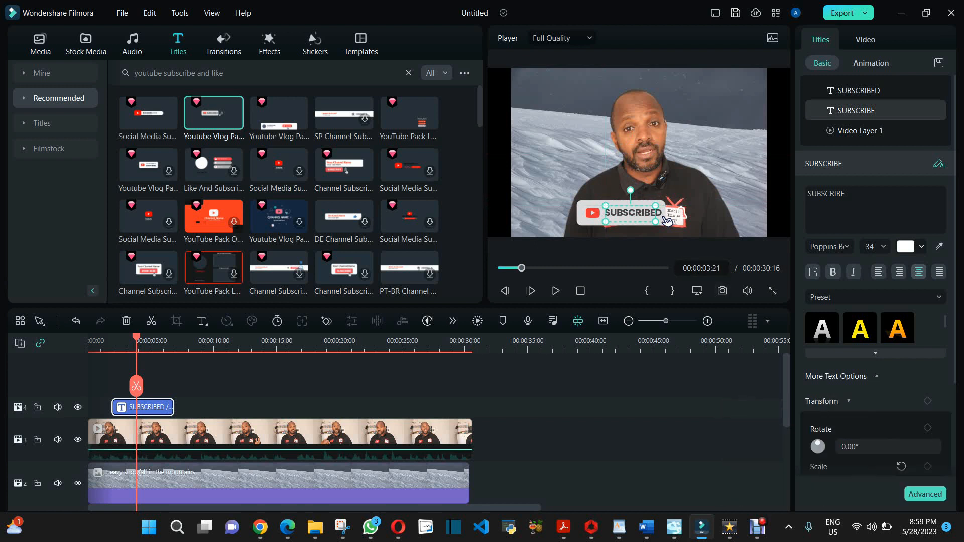
Step: Play the video from just before the subscribe title to about 00:00:08:20 to check the title's animation
left_click_drag(136, 338, 108, 338)
left_click(555, 291)
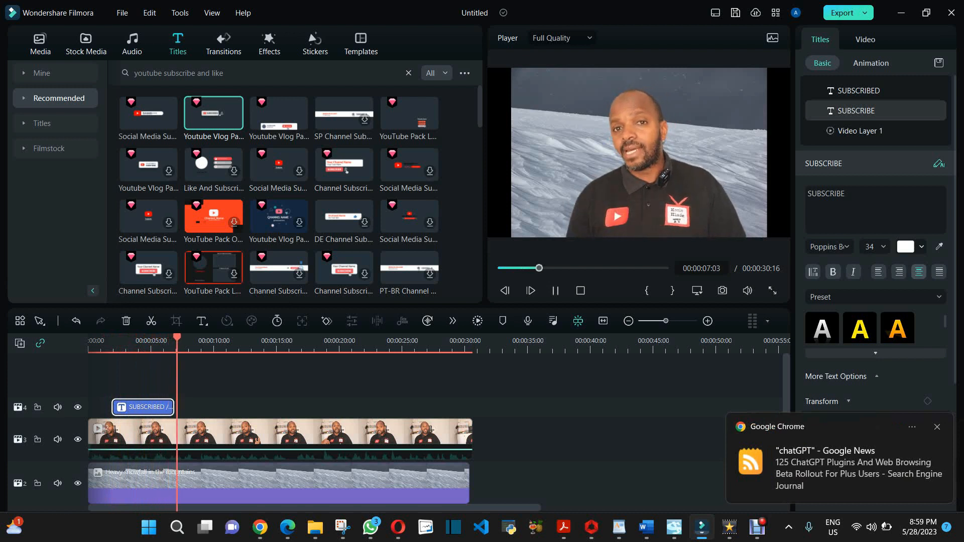
key("space")
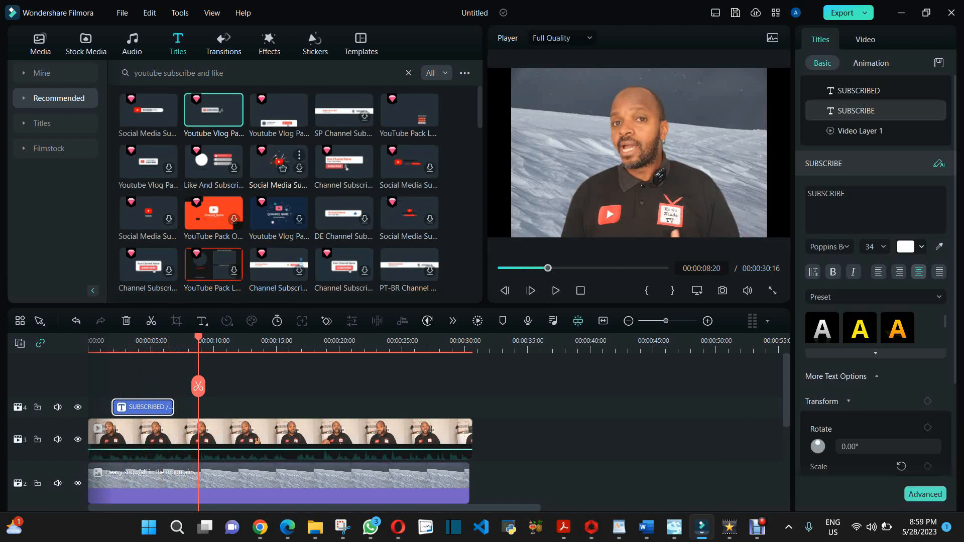
Step: Add the white full-width Channel Subscribe banner title to track 4, starting at 00:00:08:20
scroll(300, 173, "down", 3)
left_click_drag(279, 181, 230, 407)
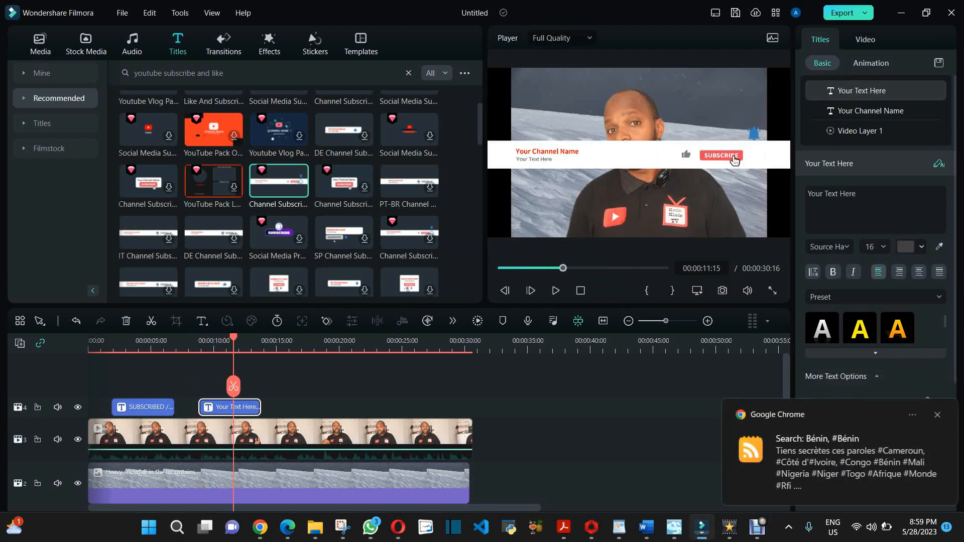
Step: Step backward and forward through the full-width banner's frames to examine its like, subscribe and bell animation
key("Left")
key("Left")
key("Left")
key("Left")
key("Left")
key("Left")
key("Left")
key("Left")
key("Left")
key("Left")
key("Left")
key("Left")
key("Left")
key("Left")
key("Left")
key("Left")
key("Left")
key("Left")
key("Left")
key("Left")
key("Left")
key("Left")
key("Left")
key("Left")
key("Left")
key("Left")
key("Left")
key("Left")
key("Left")
key("Left")
key("Left")
key("Left")
key("Left")
key("Left")
key("Left")
key("Left")
key("Left")
key("Left")
key("Left")
key("Left")
key("Right")
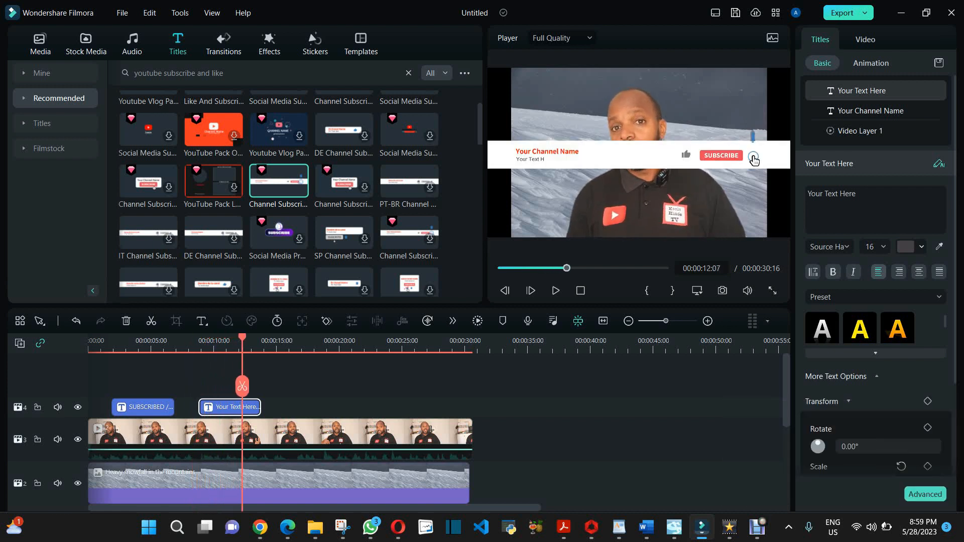
key("Right")
key("Right")
key("Right")
key("Right")
key("Right")
key("Right")
key("Right")
key("Right")
key("Right")
key("Right")
key("Right")
key("Right")
key("Right")
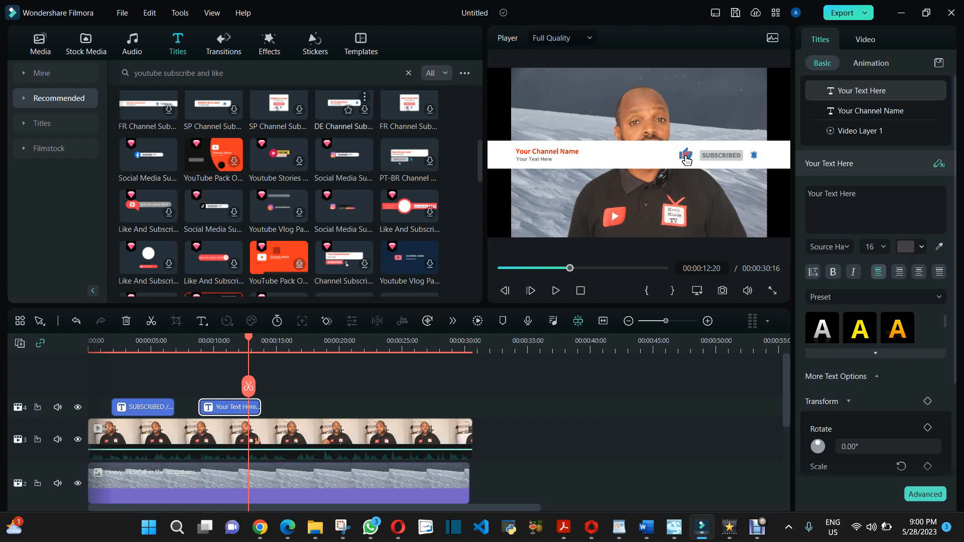
Step: Add the DE Channel Subscribe title to track 4 at about 00:00:15:00, after the full-width banner
left_click_drag(343, 105, 311, 407)
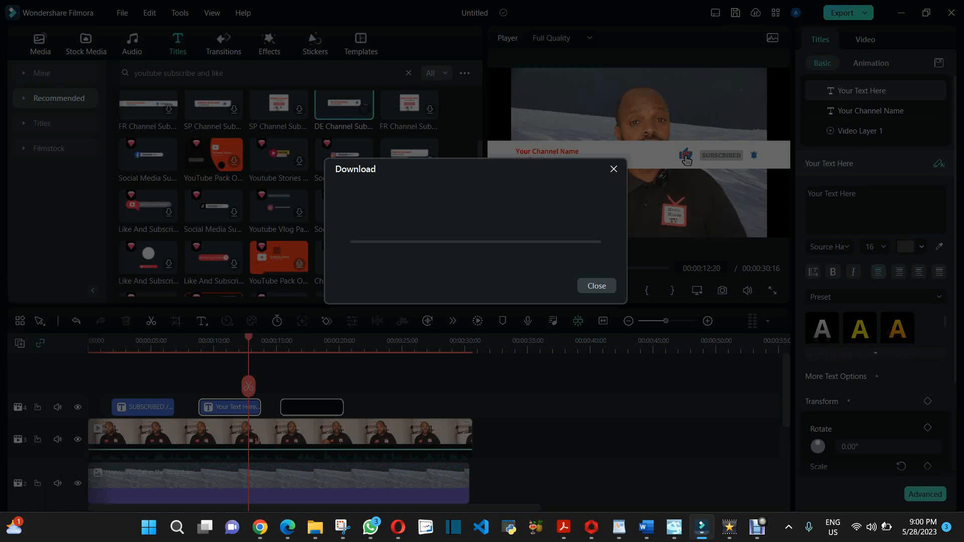